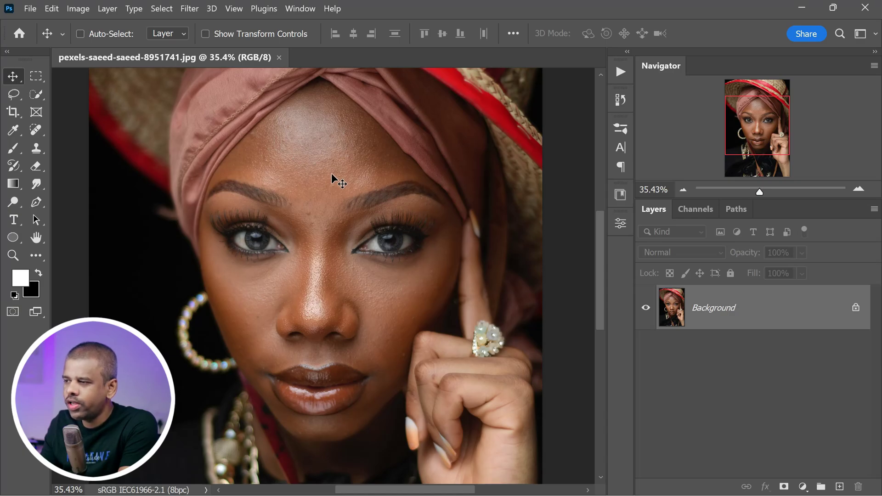
# - Duplicate the Background layer and convert the copy to a smart object
pyautogui.scroll(-6, 304, 238)
pyautogui.scroll(1, 304, 238)
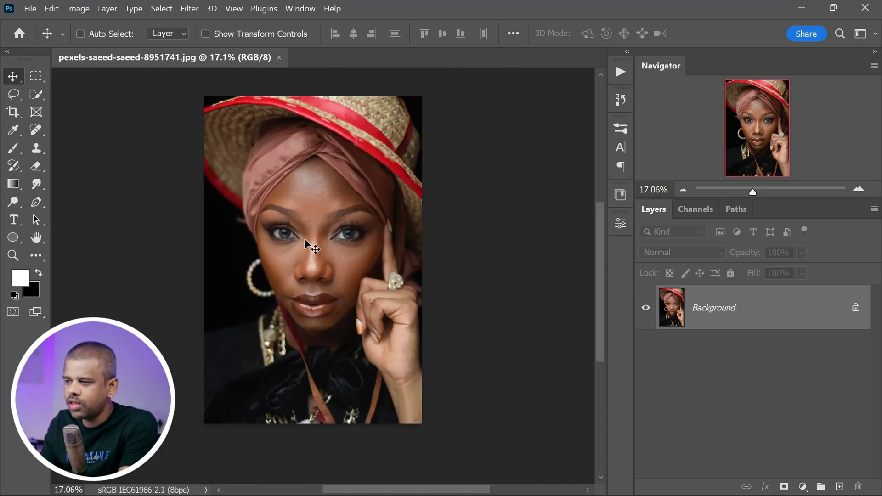
pyautogui.scroll(4, 327, 279)
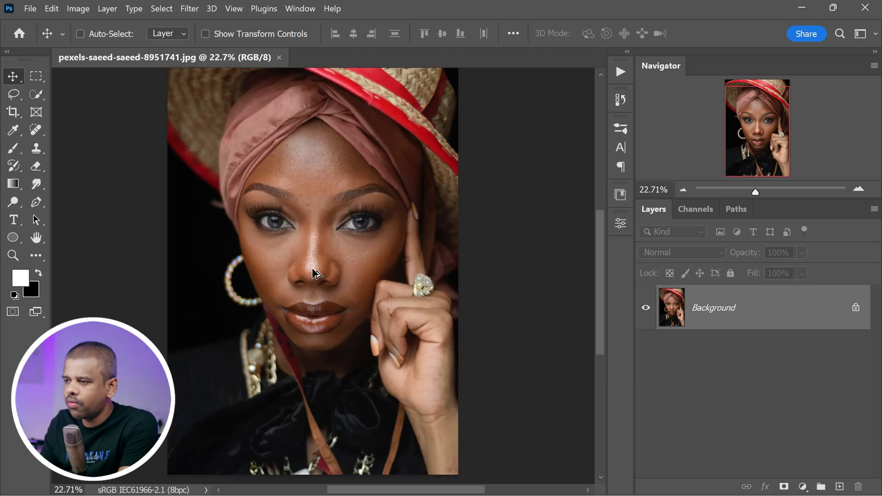
pyautogui.scroll(1, 314, 272)
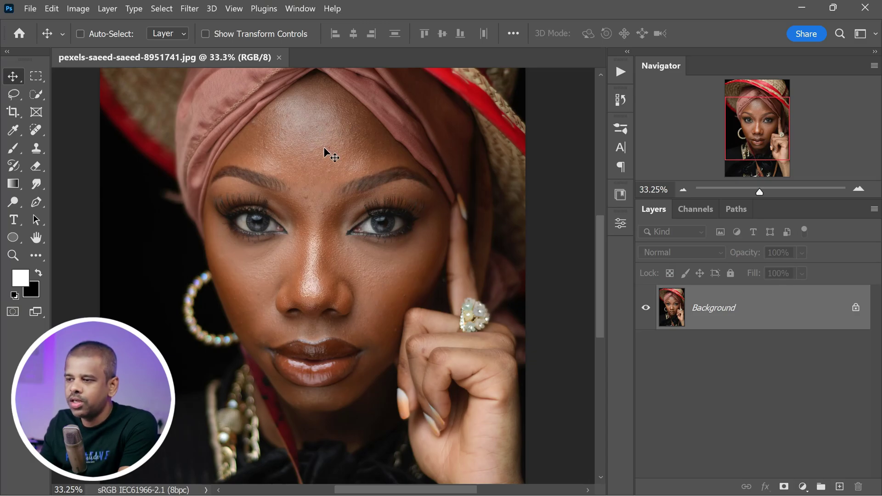
pyautogui.scroll(1, 343, 244)
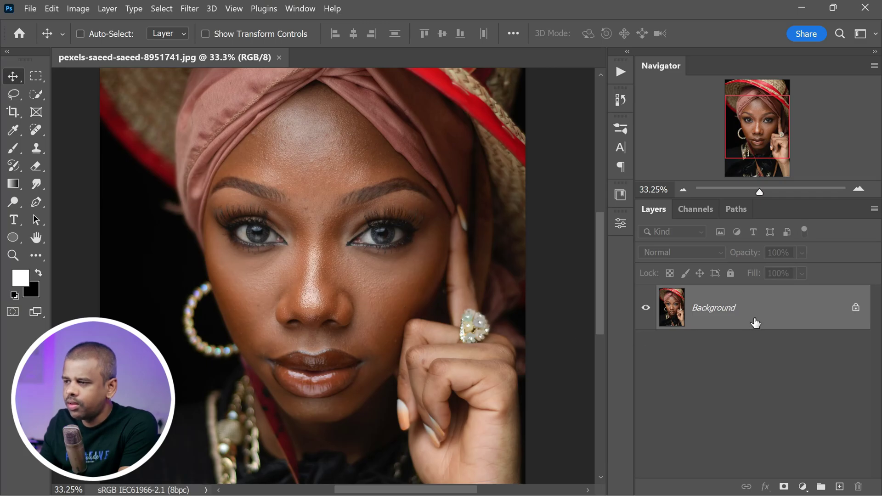
pyautogui.hotkey('ctrl', 'j')
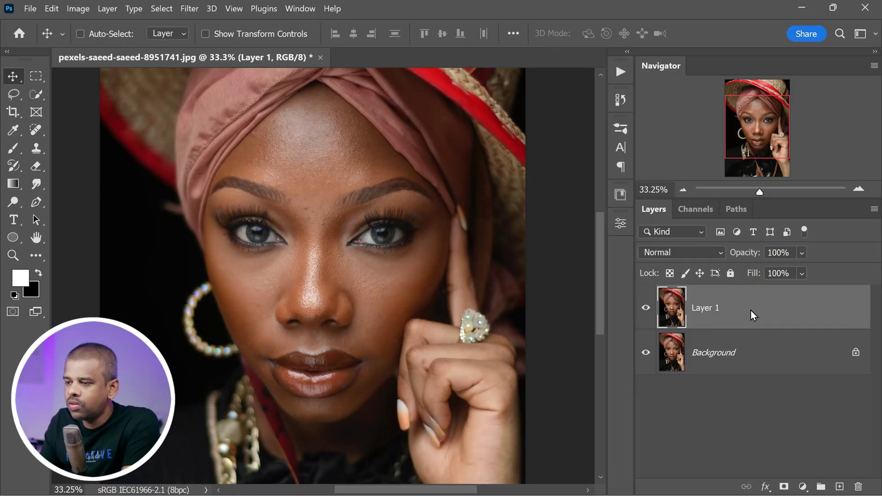
pyautogui.rightClick(751, 311)
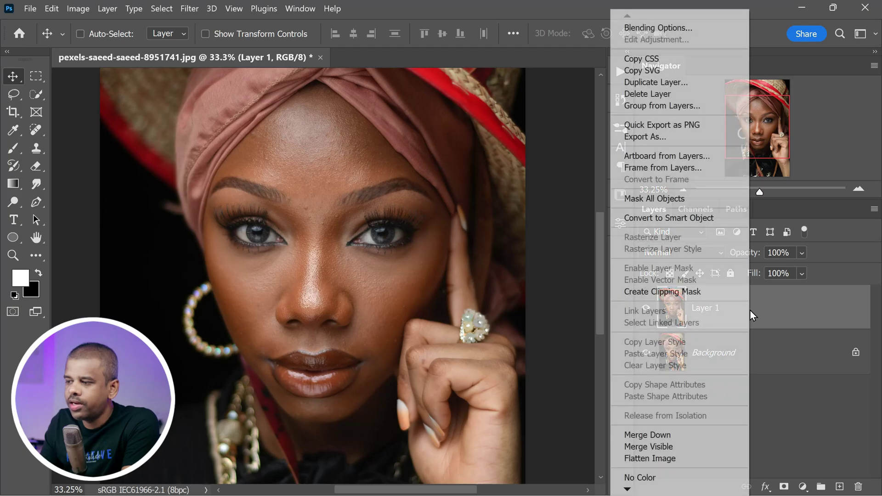
pyautogui.click(724, 217)
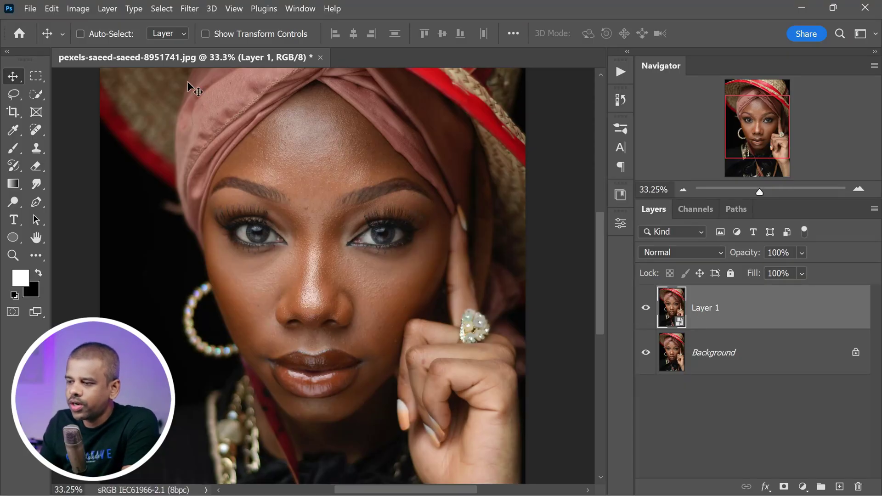
# - Apply a High Pass filter with a 40-pixel radius to the smart object layer
pyautogui.click(187, 8)
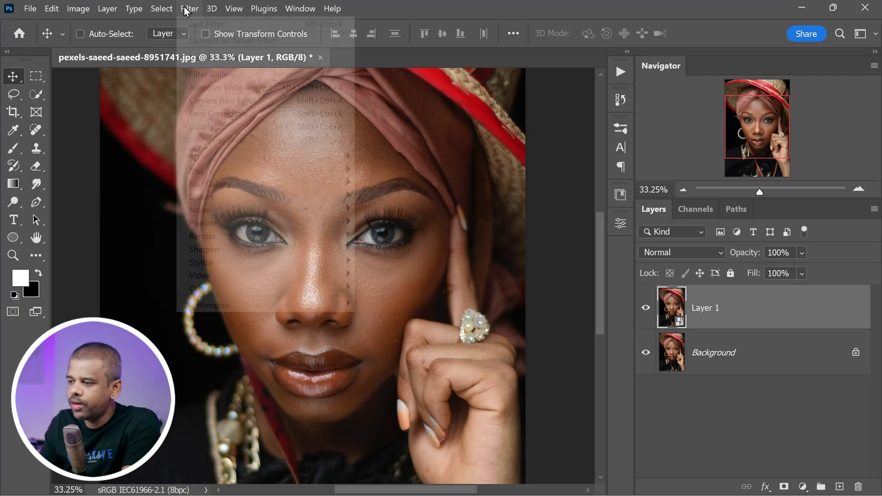
pyautogui.moveTo(317, 290)
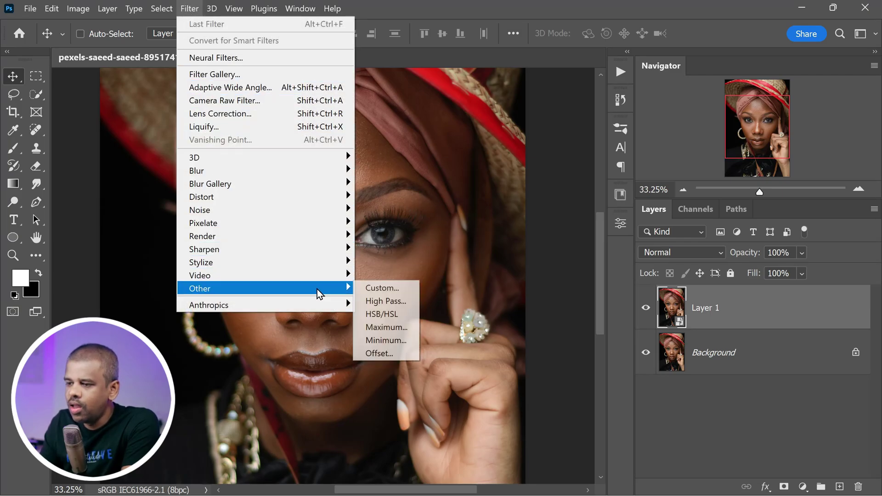
pyautogui.click(412, 301)
pyautogui.moveTo(443, 81); pyautogui.dragTo(620, 140)
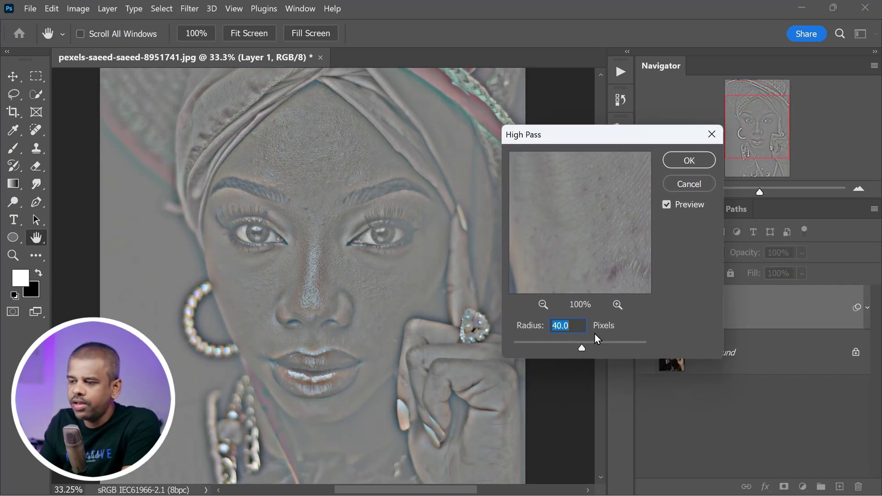
pyautogui.moveTo(581, 349); pyautogui.dragTo(536, 360)
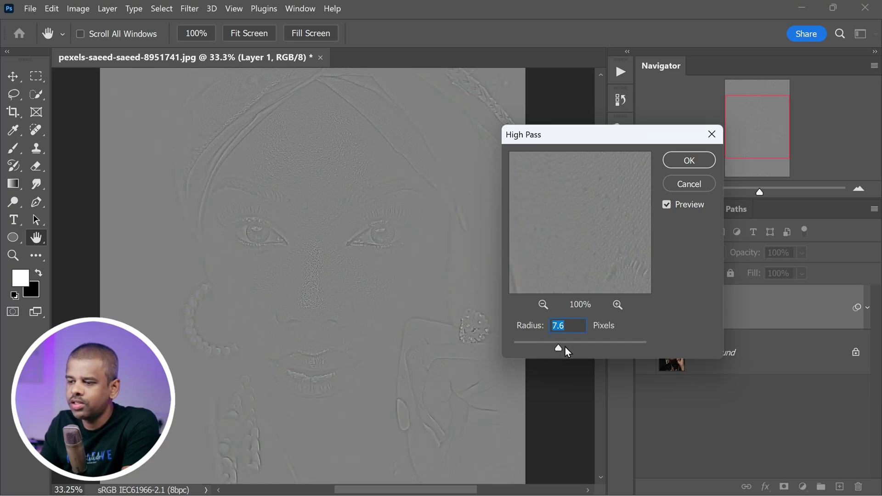
pyautogui.moveTo(572, 346)
pyautogui.mouseDown()
pyautogui.moveTo(550, 350)
pyautogui.moveTo(584, 350)
pyautogui.mouseUp()
pyautogui.click(583, 347)
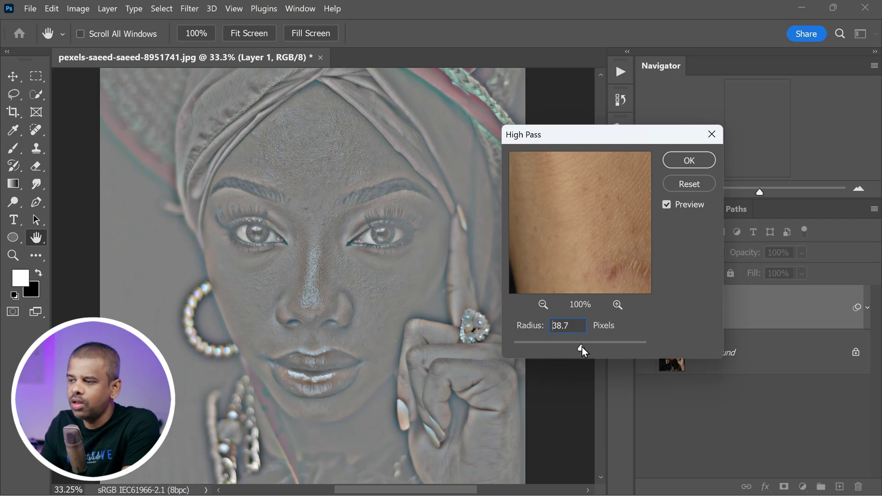
pyautogui.moveTo(583, 347); pyautogui.dragTo(582, 348)
pyautogui.click(576, 326)
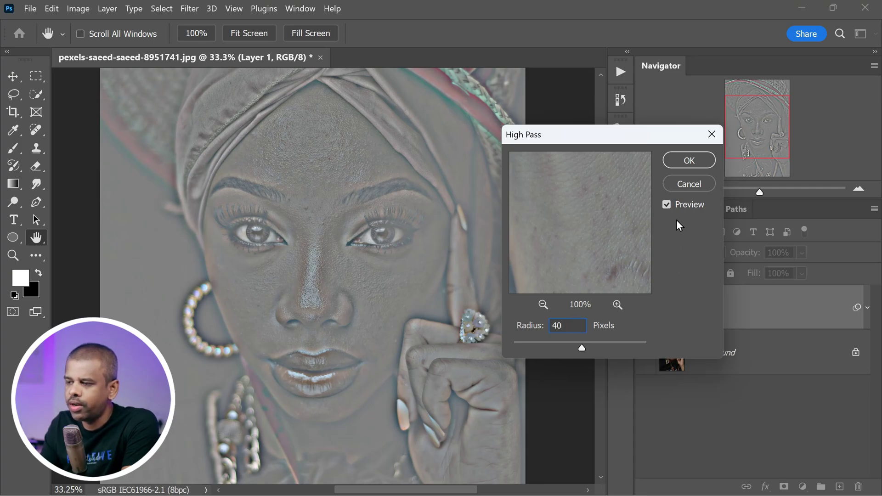
pyautogui.click(674, 161)
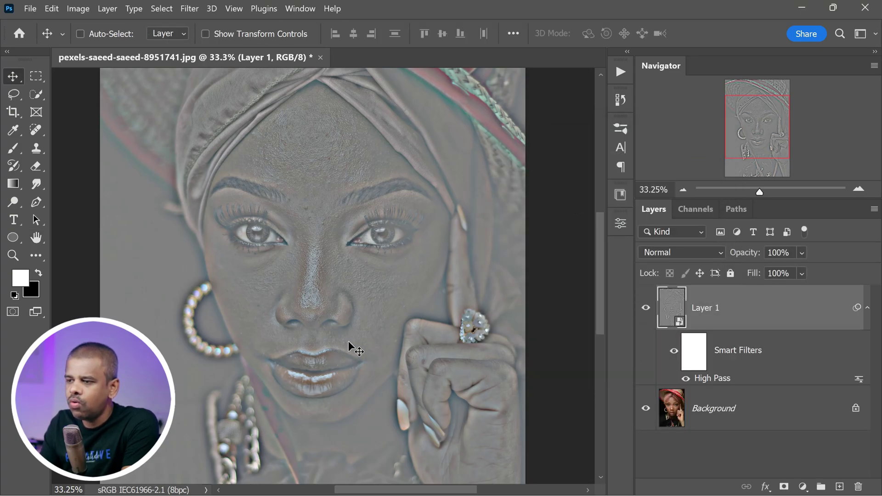
# - Set the blend mode of the High Pass layer to Linear Light
pyautogui.scroll(-1, 337, 278)
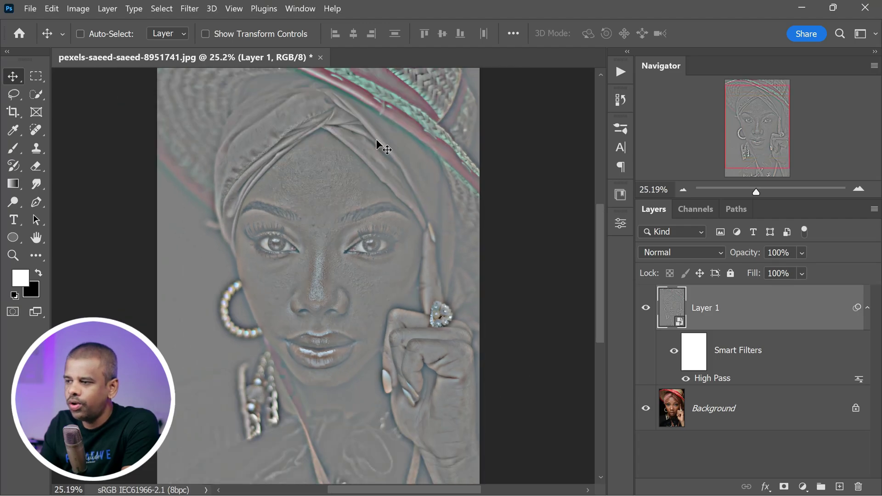
pyautogui.scroll(-1, 321, 292)
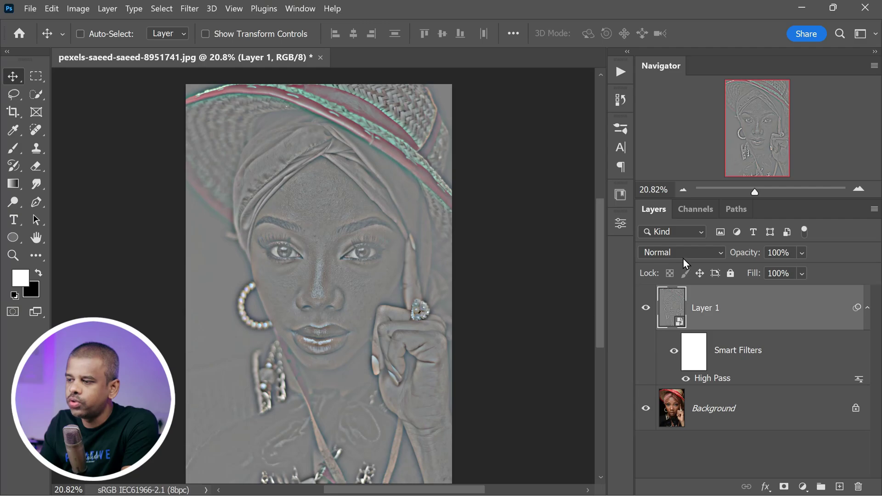
pyautogui.click(719, 258)
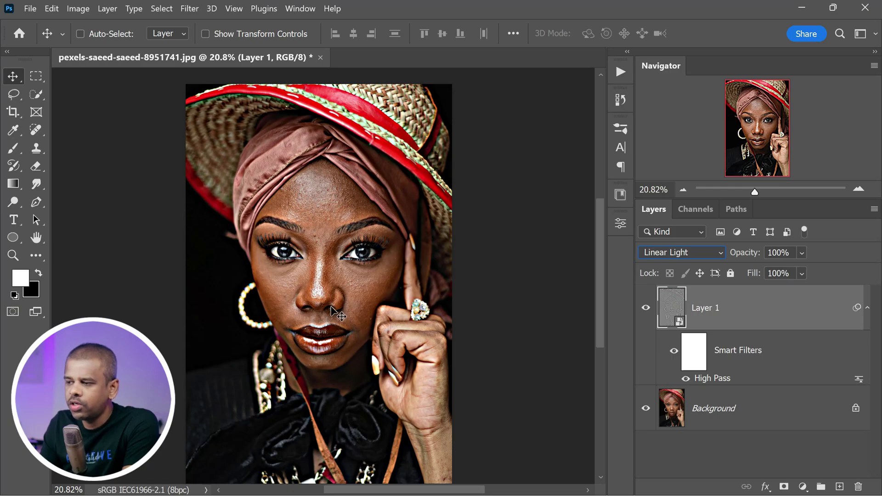
# - Invert the colours of the High Pass layer
pyautogui.click(82, 10)
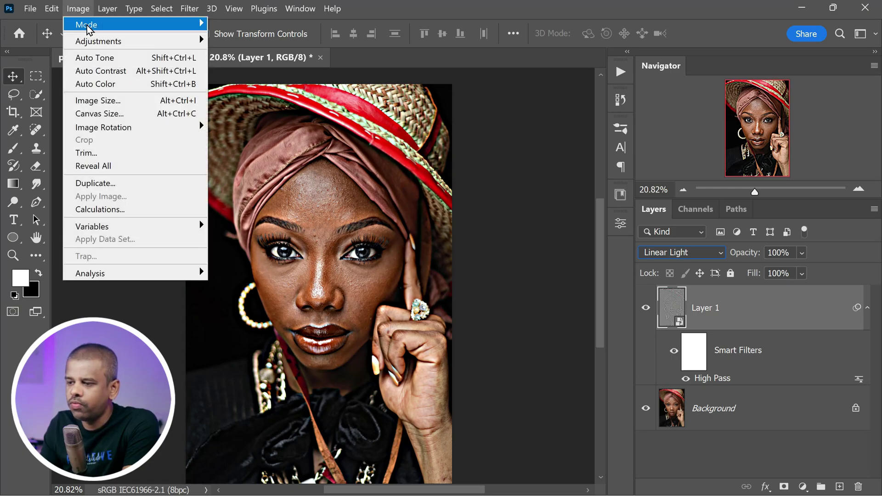
pyautogui.moveTo(101, 42)
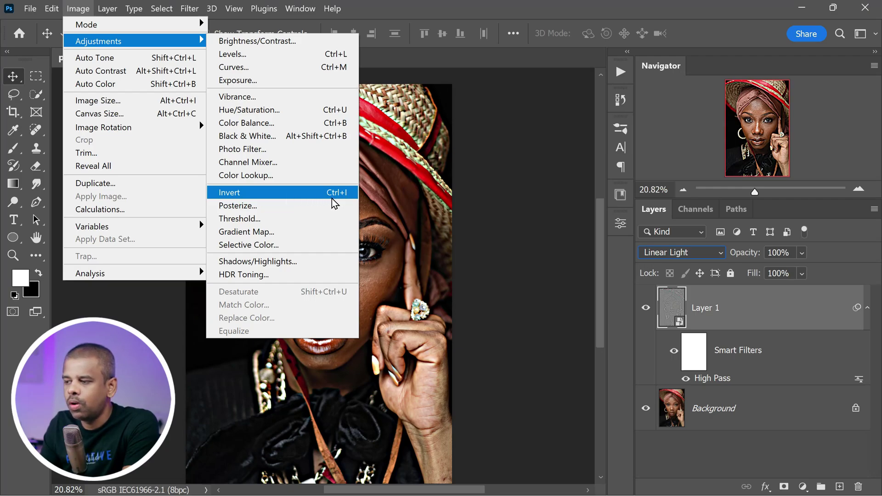
pyautogui.click(308, 197)
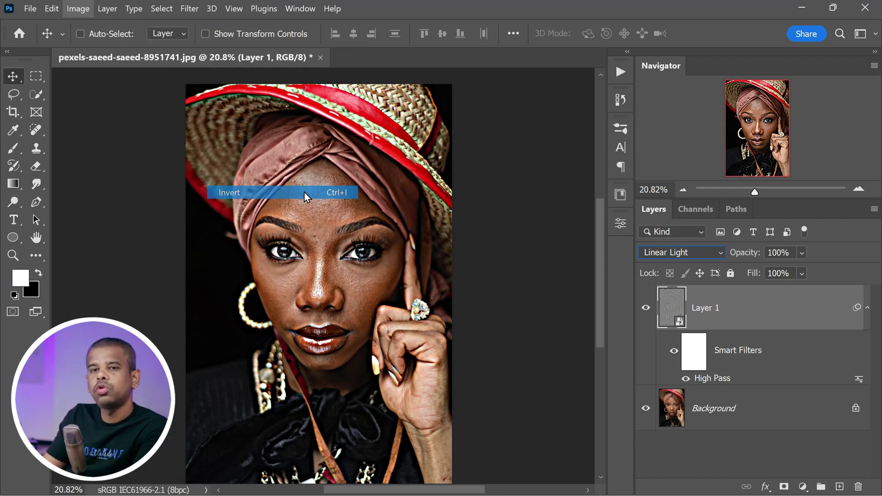
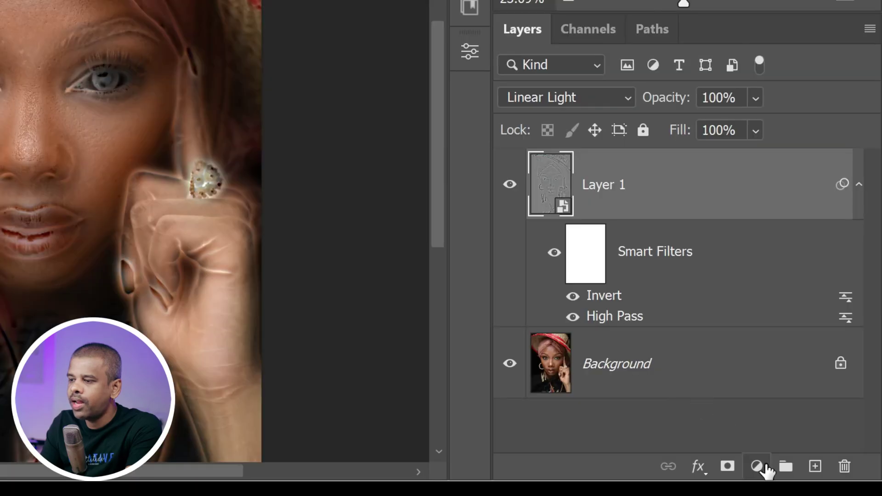
# - Add a Levels adjustment layer above Layer 1 and clip it to that layer
pyautogui.click(804, 486)
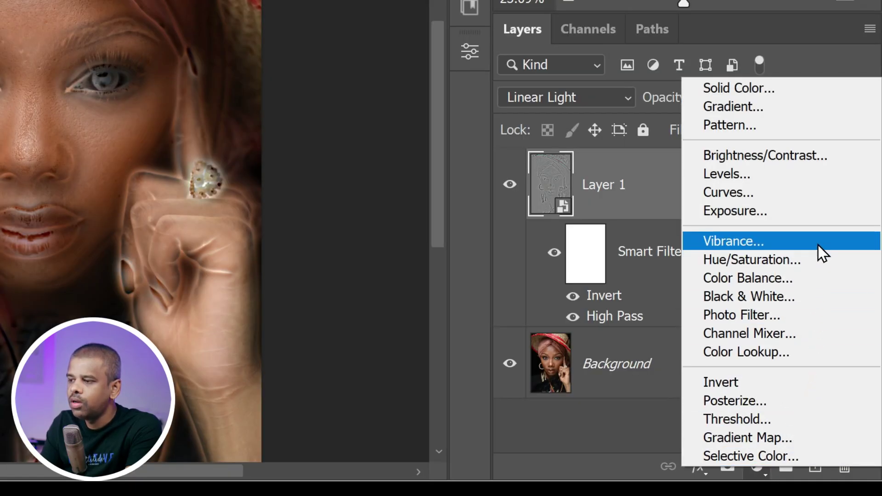
pyautogui.click(810, 176)
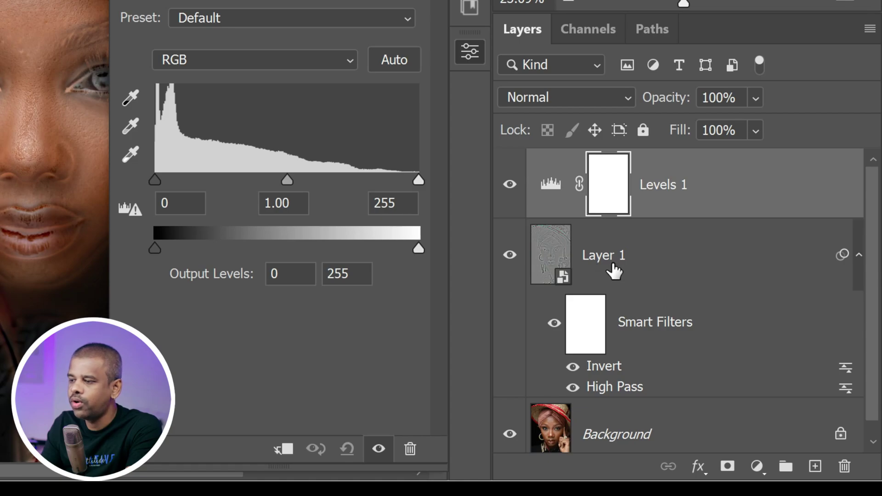
pyautogui.click(285, 452)
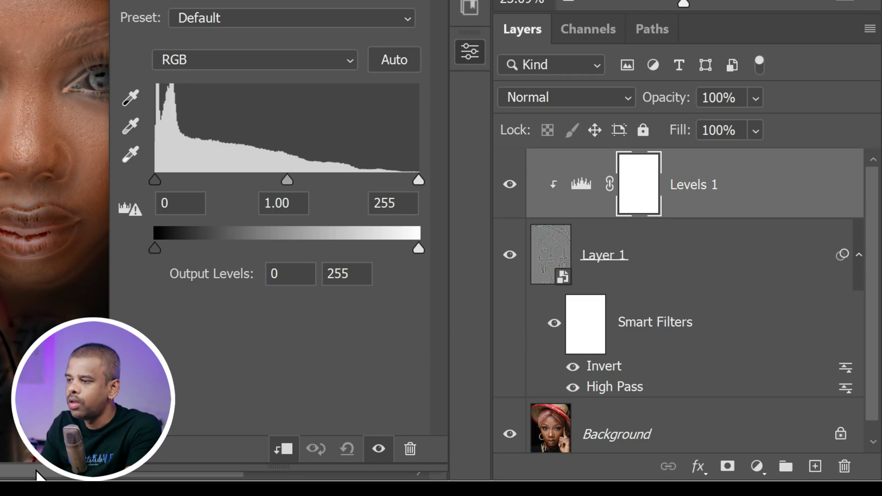
# - Set the output levels of the clipped Levels adjustment to 64 and 192, and collapse its settings
pyautogui.moveTo(40, 474); pyautogui.dragTo(74, 474)
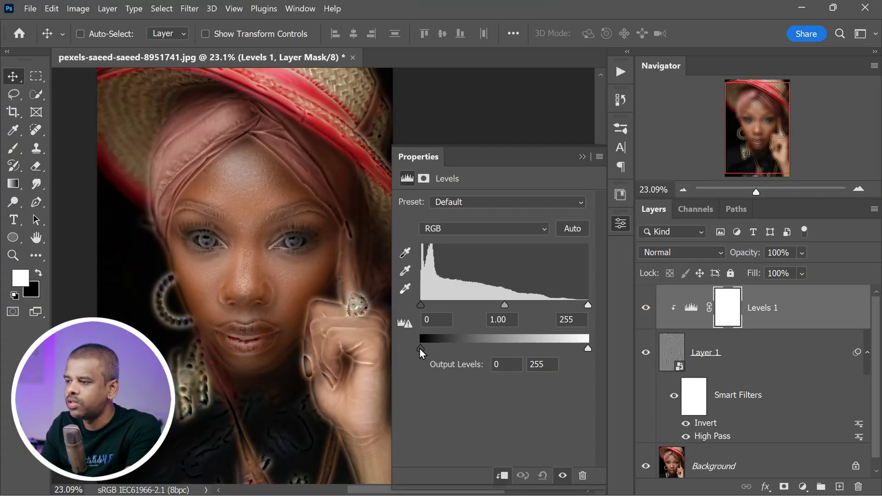
pyautogui.moveTo(421, 348); pyautogui.dragTo(460, 357)
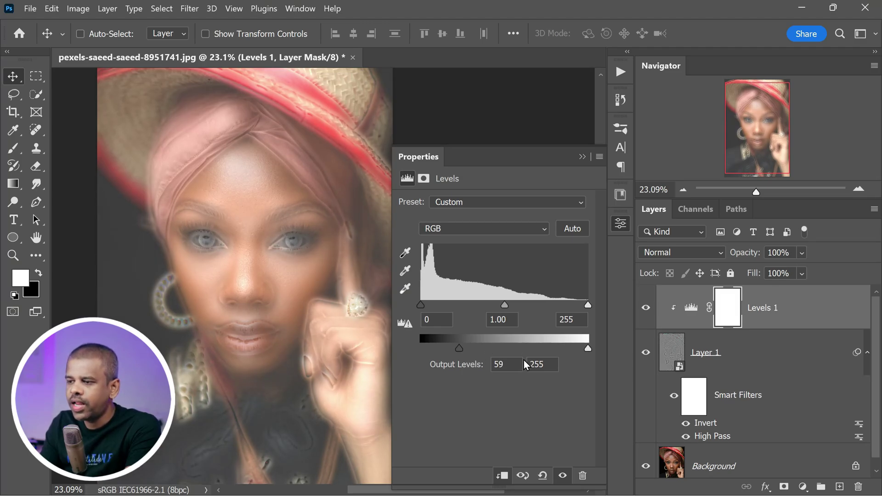
pyautogui.moveTo(588, 351); pyautogui.dragTo(534, 374)
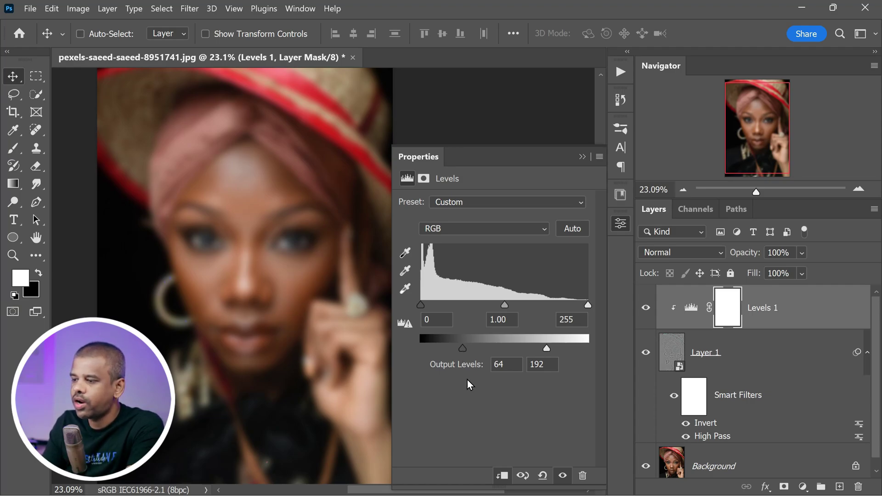
pyautogui.click(583, 157)
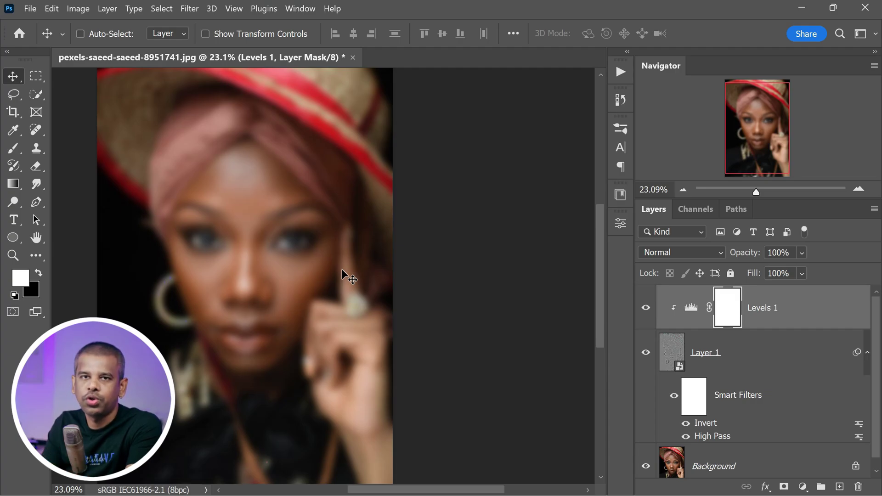
# - Apply a Gaussian Blur with a 3-pixel radius to Layer 1, checking the face in the filter preview
pyautogui.scroll(-3, 342, 271)
pyautogui.scroll(5, 295, 295)
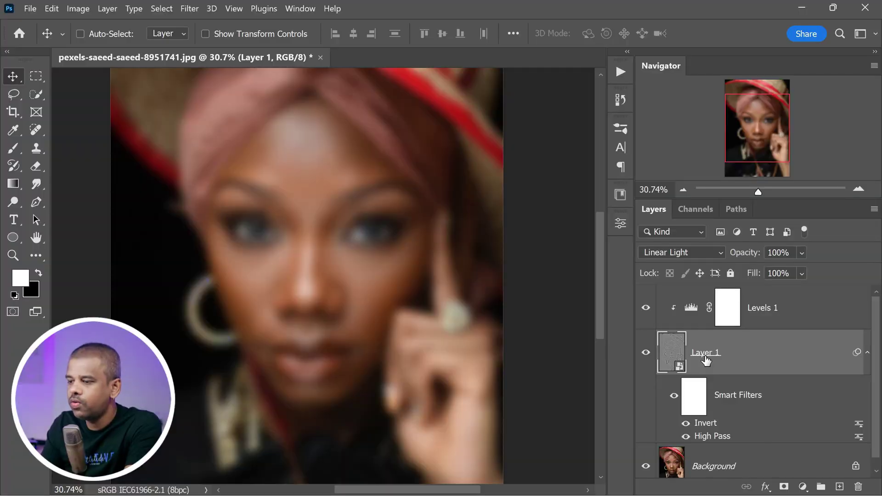
pyautogui.click(189, 8)
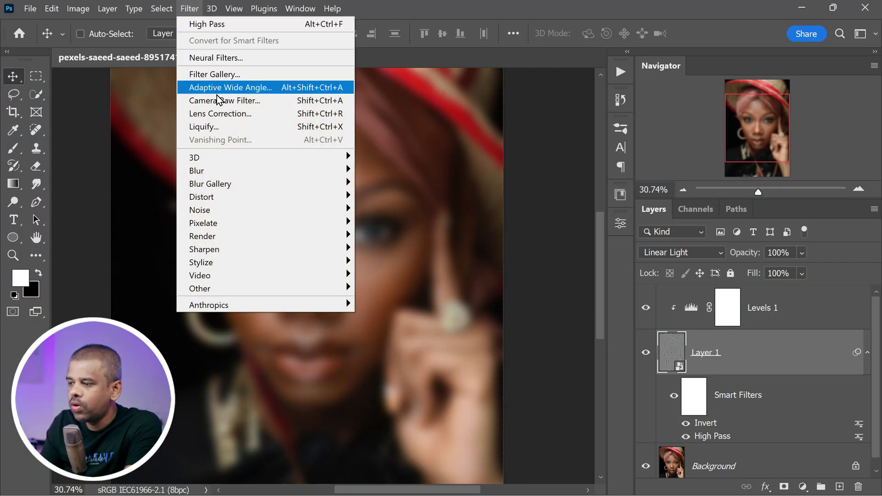
pyautogui.moveTo(273, 171)
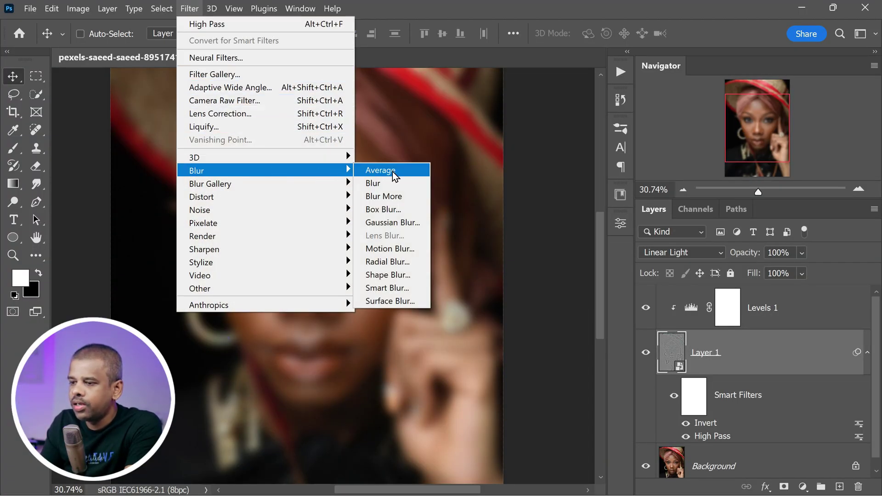
pyautogui.click(428, 226)
pyautogui.moveTo(683, 167); pyautogui.dragTo(608, 112)
pyautogui.click(553, 279)
pyautogui.click(553, 279)
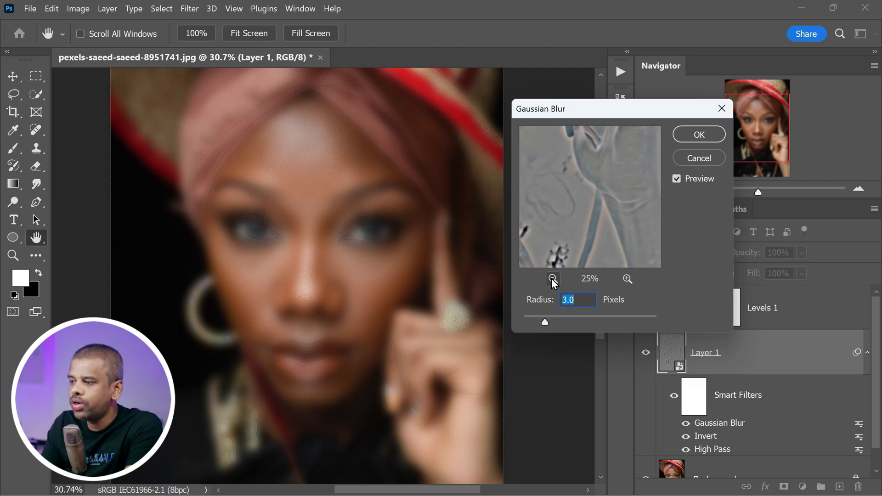
pyautogui.click(552, 279)
pyautogui.click(552, 279)
pyautogui.moveTo(577, 230); pyautogui.dragTo(583, 239)
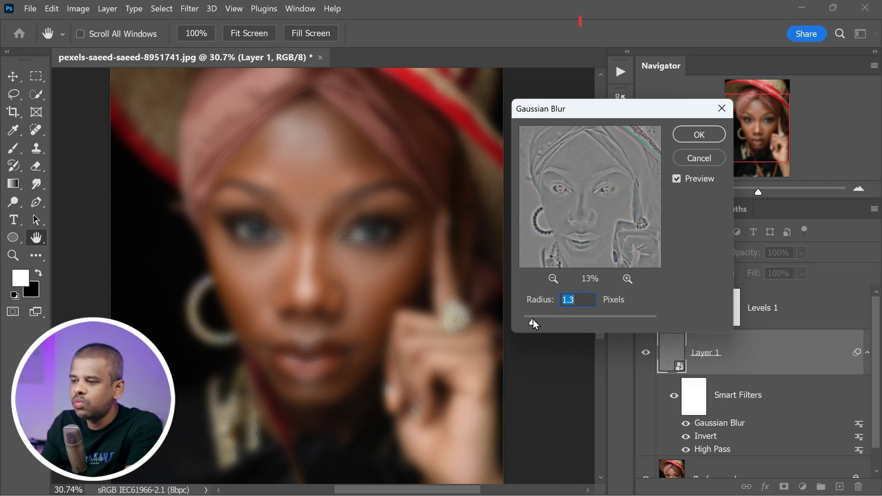
pyautogui.moveTo(533, 322)
pyautogui.mouseDown()
pyautogui.moveTo(586, 324)
pyautogui.moveTo(537, 322)
pyautogui.moveTo(545, 322)
pyautogui.mouseUp()
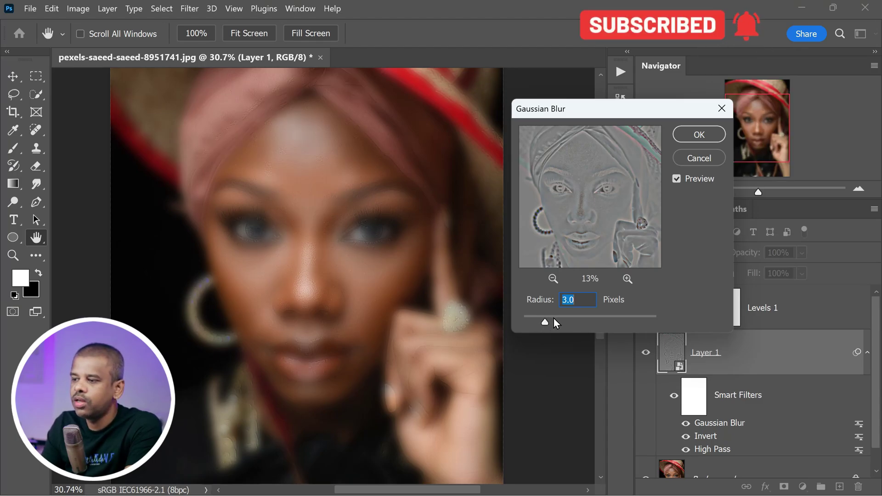
pyautogui.click(687, 134)
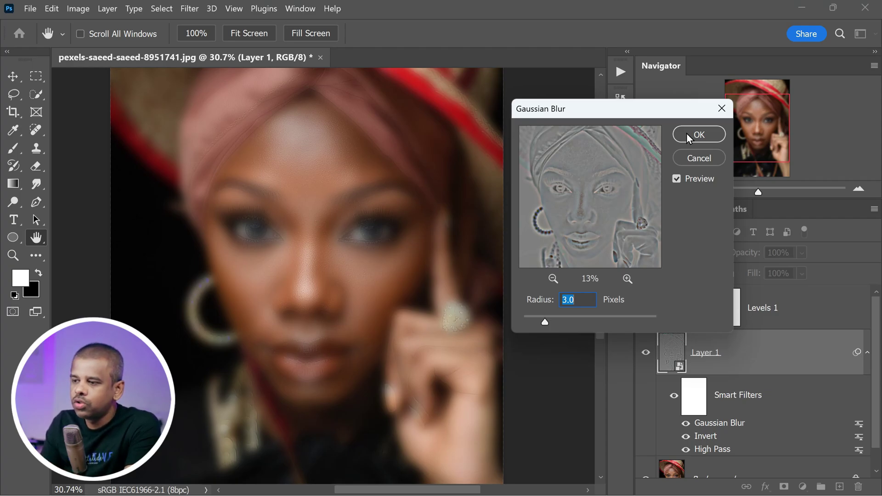
# - Confirm the 3-pixel Gaussian Blur on Layer 1 and examine the skin texture across the face
pyautogui.click(687, 134)
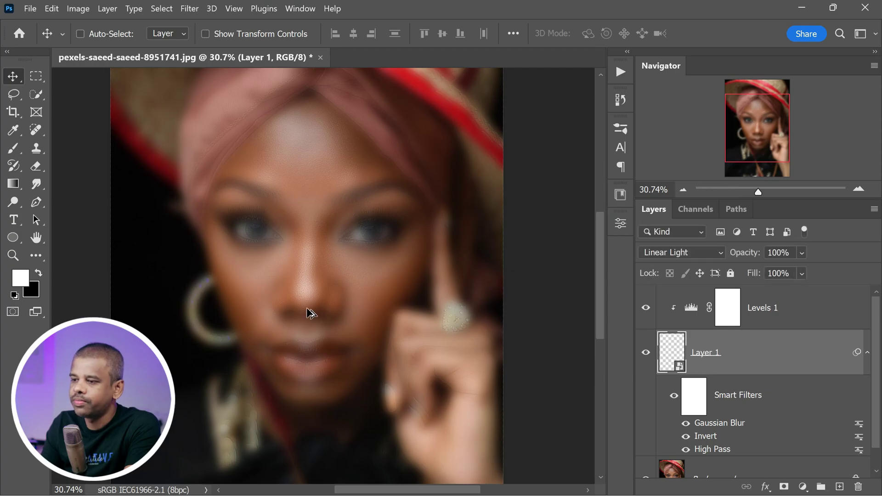
pyautogui.scroll(5, 311, 285)
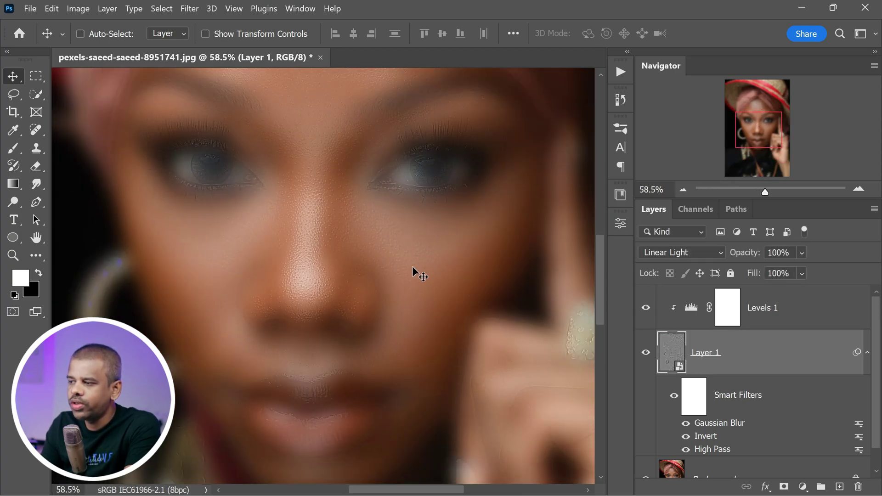
pyautogui.scroll(-1, 327, 267)
pyautogui.scroll(2, 327, 265)
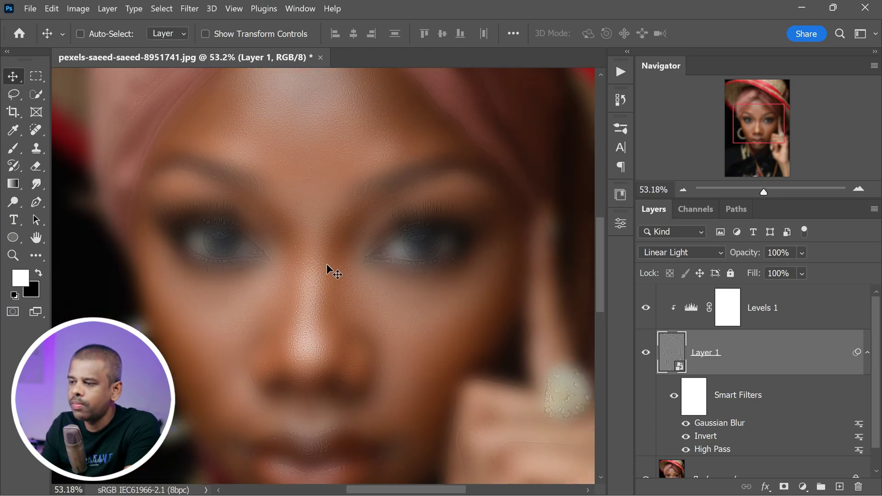
pyautogui.scroll(-4, 318, 163)
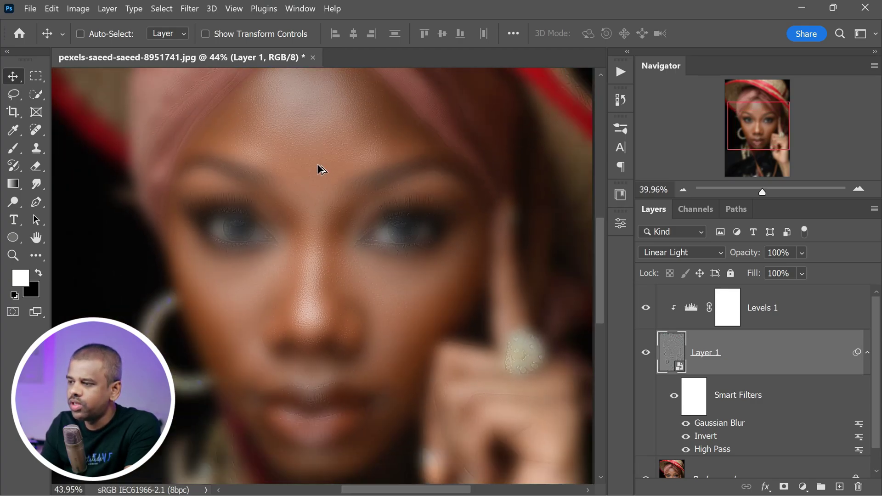
pyautogui.scroll(3, 317, 175)
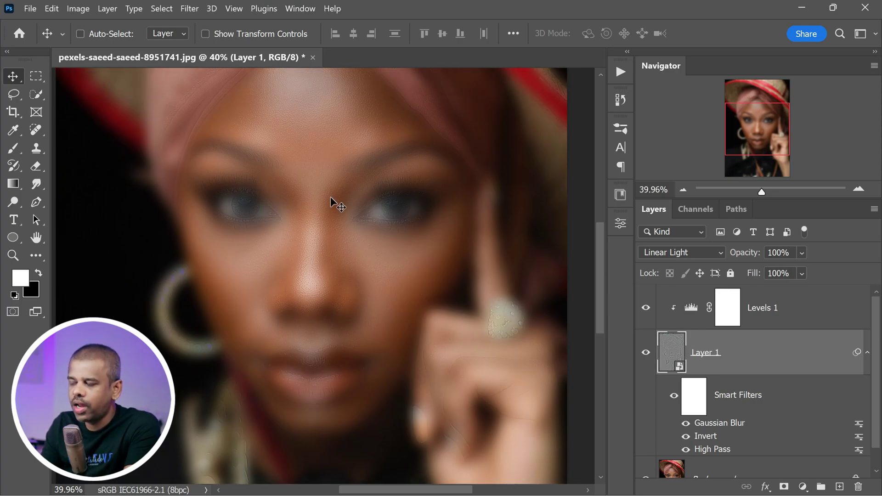
pyautogui.scroll(1, 334, 252)
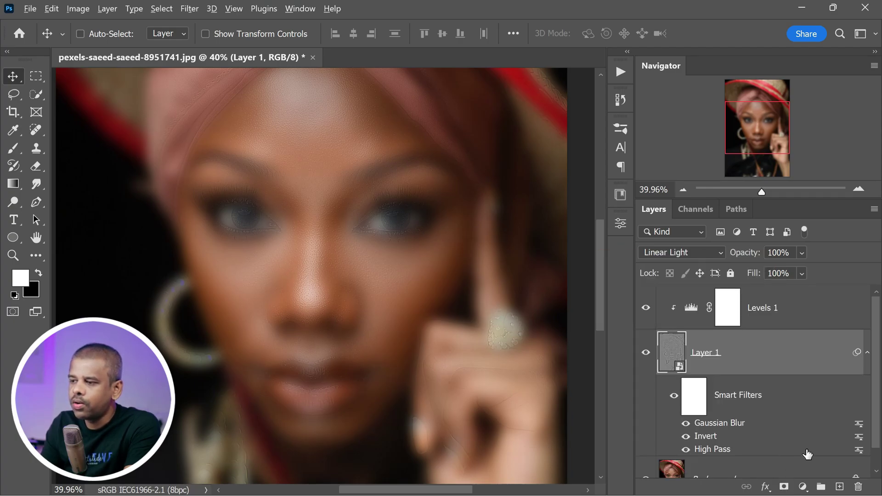
# - Add a black layer mask to Layer 1 and brush white over the cheek, nose bridge and forehead
pyautogui.keyDown('alt'); pyautogui.click(784, 488); pyautogui.keyUp('alt')
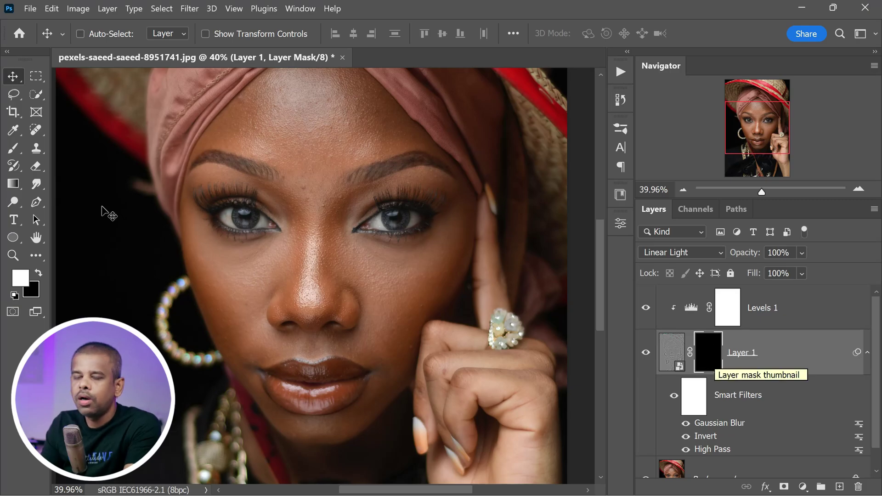
pyautogui.click(12, 150)
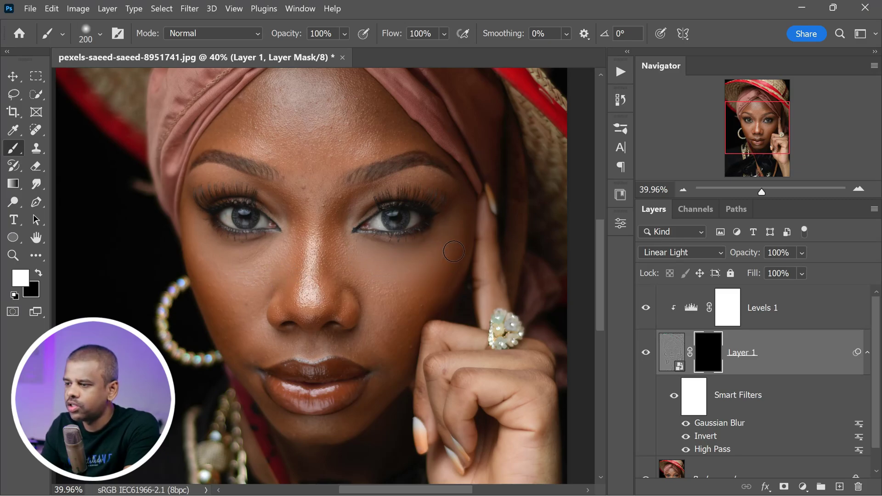
pyautogui.moveTo(454, 252)
pyautogui.mouseDown()
pyautogui.moveTo(363, 275)
pyautogui.moveTo(405, 261)
pyautogui.mouseUp()
pyautogui.moveTo(302, 226)
pyautogui.mouseDown()
pyautogui.moveTo(296, 302)
pyautogui.moveTo(312, 230)
pyautogui.moveTo(338, 306)
pyautogui.moveTo(336, 238)
pyautogui.moveTo(323, 199)
pyautogui.moveTo(296, 152)
pyautogui.moveTo(228, 135)
pyautogui.moveTo(244, 102)
pyautogui.moveTo(301, 141)
pyautogui.moveTo(341, 211)
pyautogui.mouseUp()
pyautogui.scroll(3, 331, 189)
pyautogui.moveTo(274, 176)
pyautogui.mouseDown()
pyautogui.moveTo(301, 153)
pyautogui.moveTo(340, 162)
pyautogui.moveTo(299, 202)
pyautogui.moveTo(370, 208)
pyautogui.moveTo(377, 188)
pyautogui.moveTo(450, 287)
pyautogui.moveTo(472, 286)
pyautogui.moveTo(354, 218)
pyautogui.moveTo(196, 243)
pyautogui.moveTo(171, 279)
pyautogui.mouseUp()
# - Paint white on Layer 1's mask over both cheeks, the skin around the eyes, the jaw and the chin, avoiding eyes and lips
pyautogui.scroll(-5, 357, 315)
pyautogui.scroll(6, 192, 332)
pyautogui.moveTo(192, 332)
pyautogui.mouseDown()
pyautogui.moveTo(205, 251)
pyautogui.moveTo(203, 351)
pyautogui.moveTo(231, 392)
pyautogui.moveTo(429, 382)
pyautogui.moveTo(440, 308)
pyautogui.moveTo(496, 359)
pyautogui.moveTo(461, 450)
pyautogui.moveTo(508, 301)
pyautogui.mouseUp()
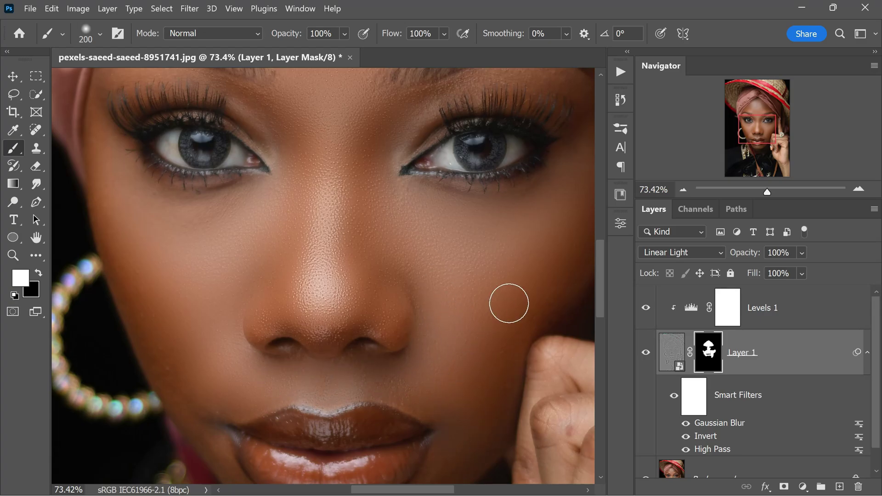
pyautogui.scroll(-3, 394, 229)
pyautogui.scroll(4, 465, 285)
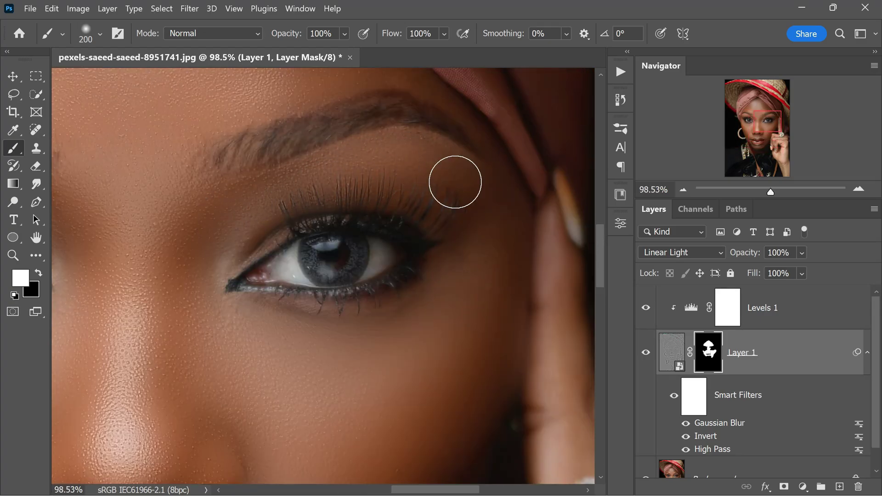
pyautogui.scroll(3, 272, 207)
pyautogui.scroll(-5, 285, 248)
pyautogui.scroll(4, 297, 281)
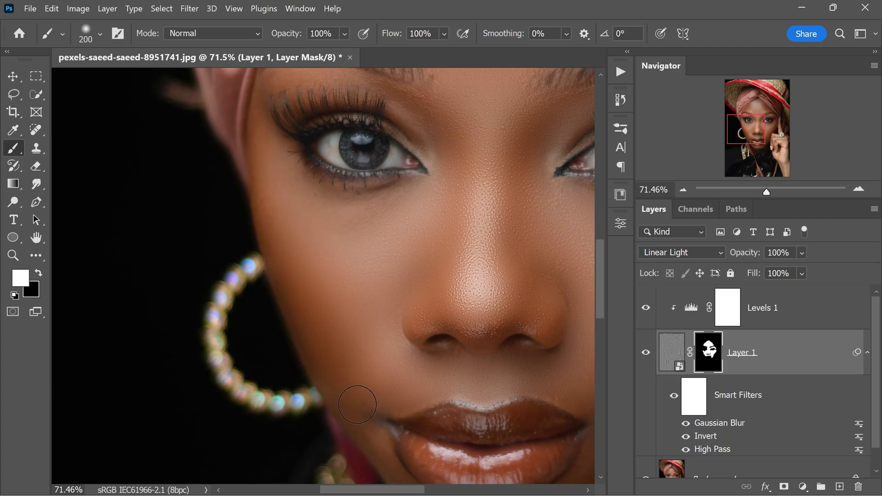
pyautogui.scroll(-5, 375, 290)
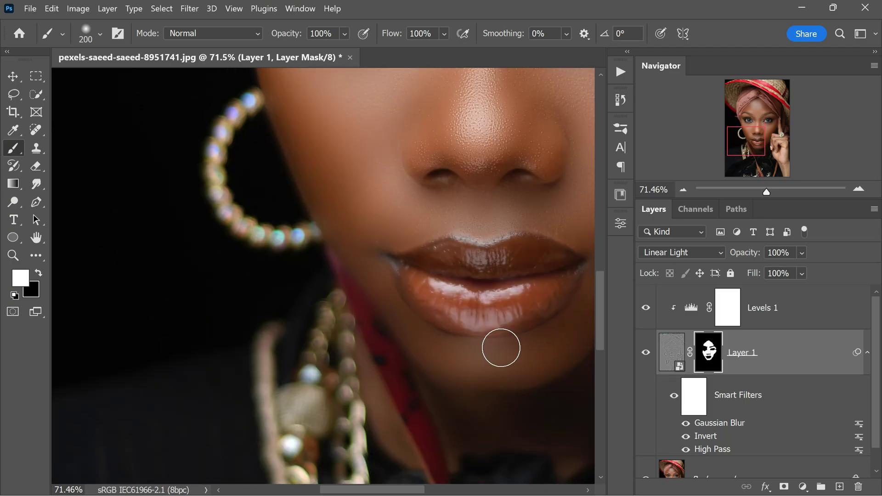
# - Fill in the remaining skin around the mouth, nose and eyes with white on Layer 1's mask
pyautogui.press('x')
pyautogui.press('x')
pyautogui.scroll(2, 506, 321)
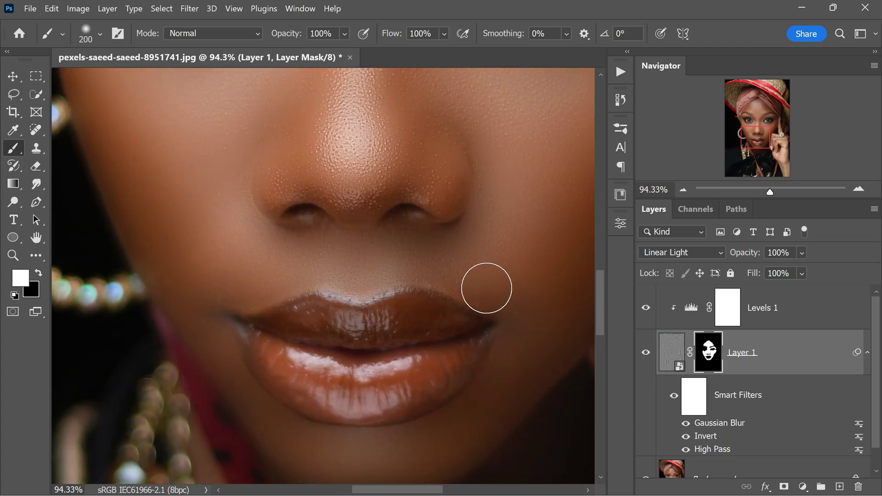
pyautogui.scroll(5, 191, 189)
pyautogui.scroll(-1, 191, 189)
pyautogui.scroll(2, 272, 266)
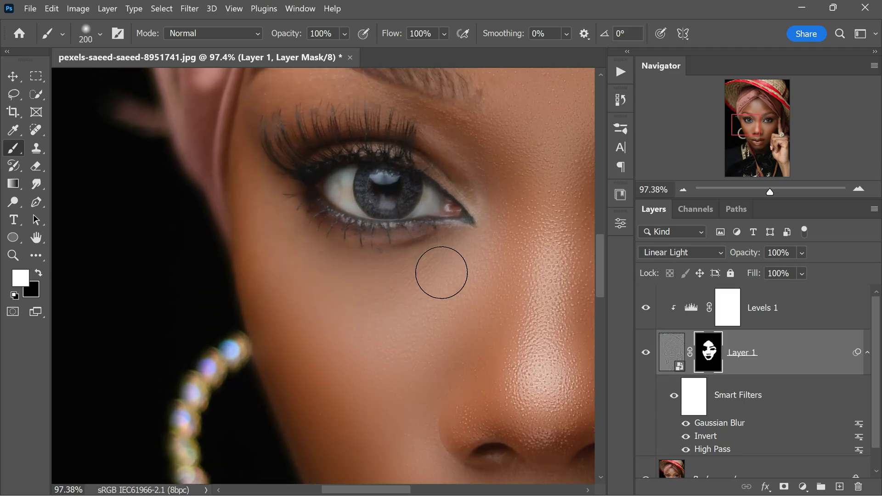
pyautogui.scroll(3, 266, 270)
pyautogui.scroll(-2, 433, 276)
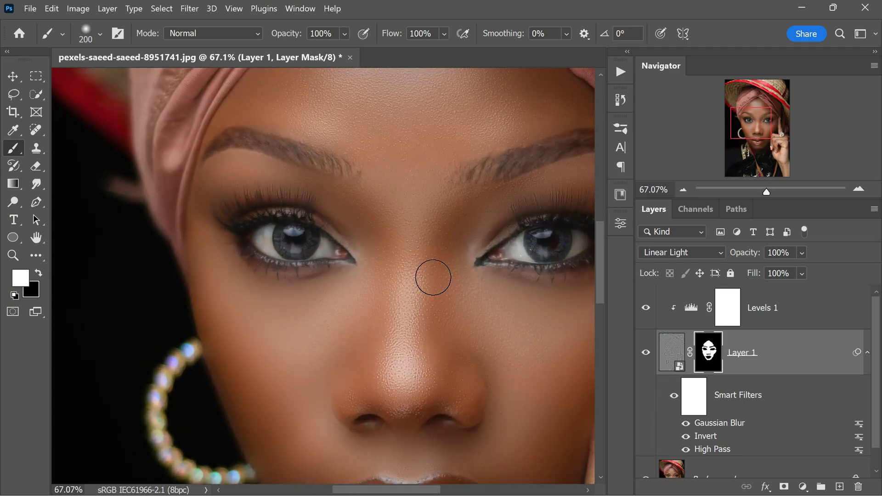
pyautogui.scroll(1, 443, 242)
pyautogui.scroll(-4, 386, 257)
pyautogui.scroll(5, 354, 269)
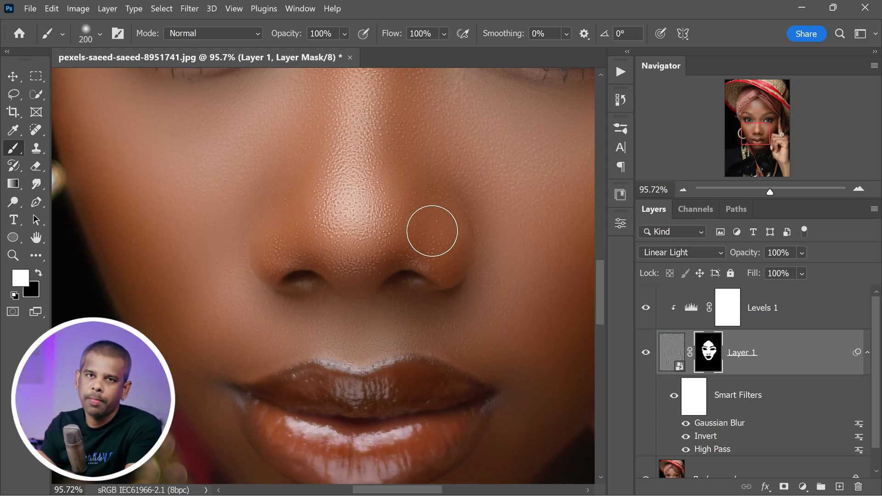
pyautogui.scroll(-4, 433, 232)
pyautogui.scroll(2, 387, 221)
pyautogui.scroll(2, 387, 221)
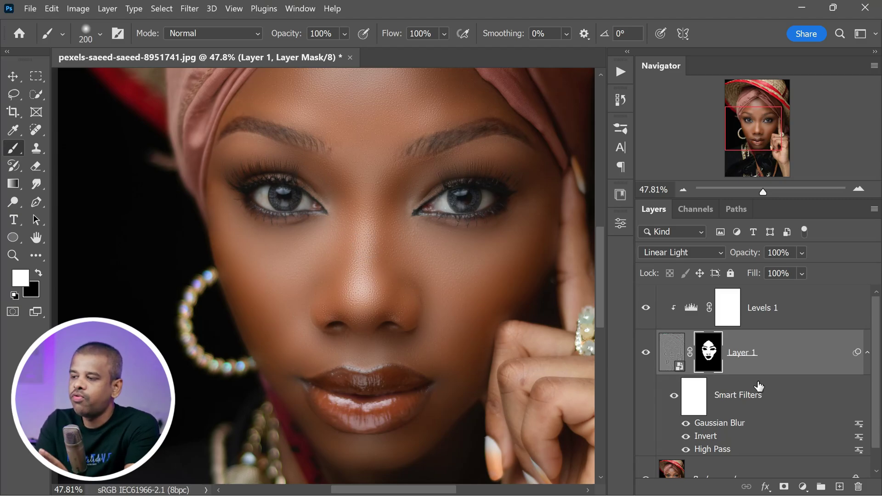
# - Set Layer 1's High Pass smart filter radius to 33.2 pixels and its Gaussian Blur radius to 5 pixels
pyautogui.scroll(-1, 878, 367)
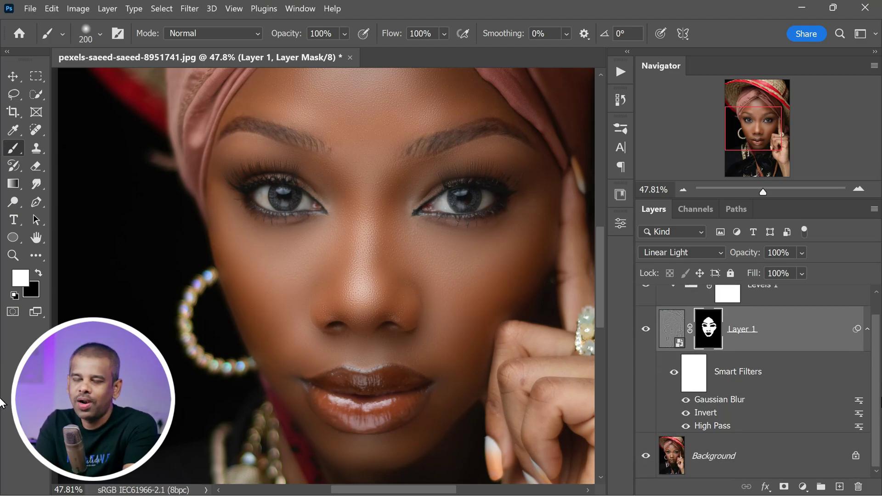
pyautogui.doubleClick(719, 430)
pyautogui.click(529, 224)
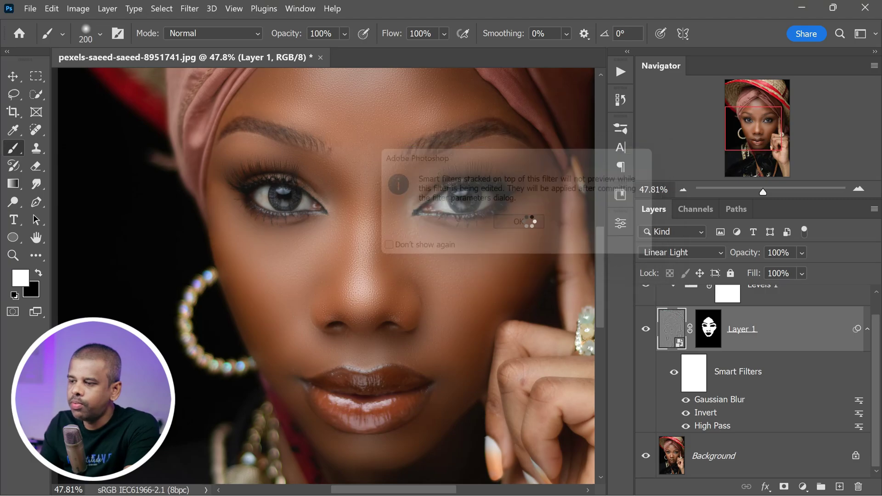
pyautogui.click(551, 348)
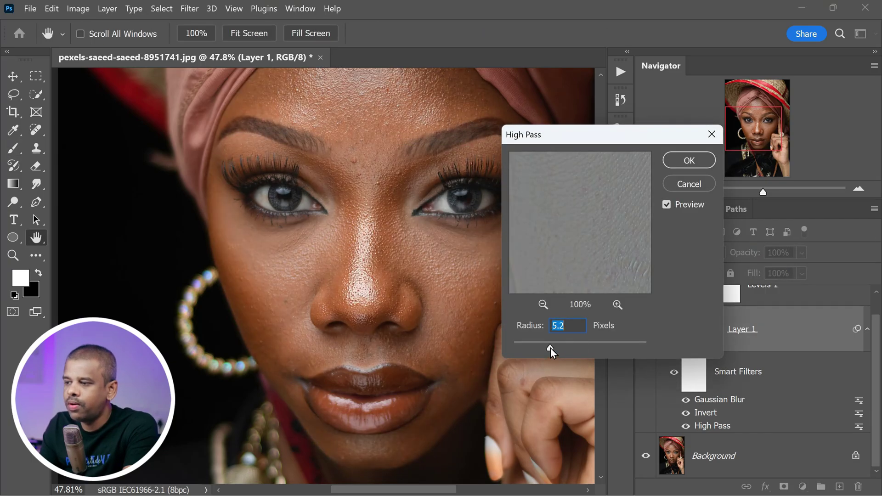
pyautogui.moveTo(562, 349); pyautogui.dragTo(579, 348)
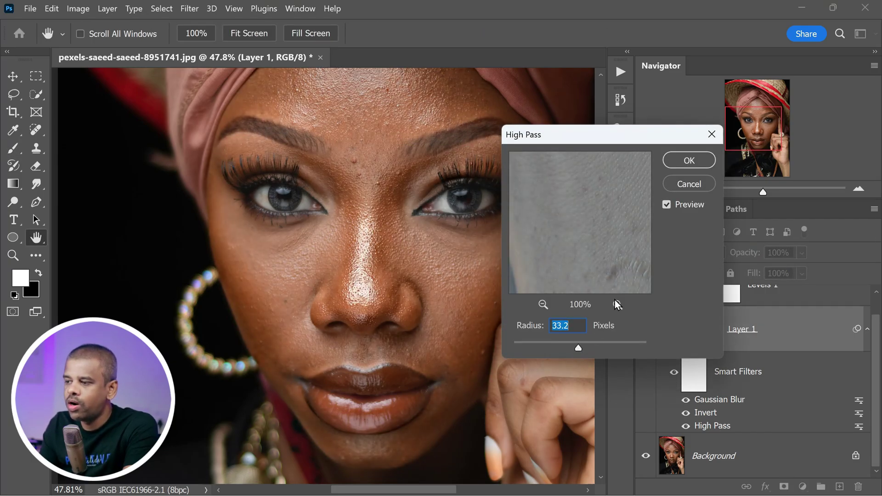
pyautogui.click(689, 161)
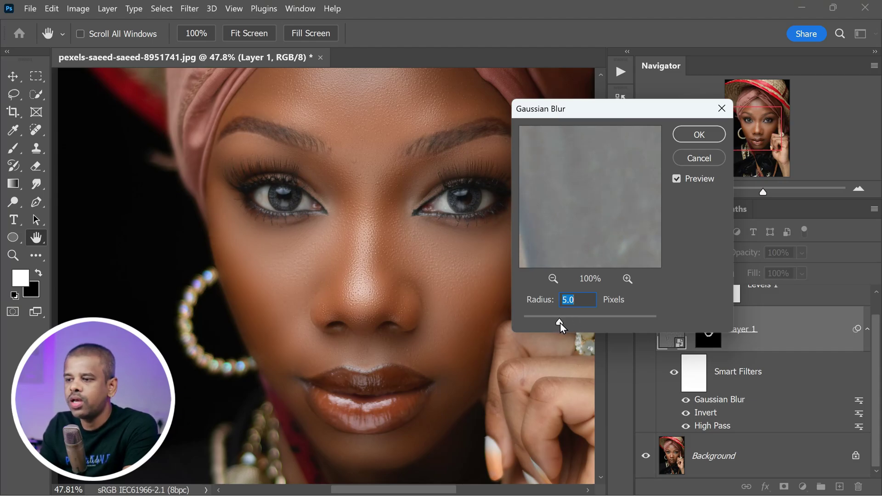
pyautogui.click(687, 134)
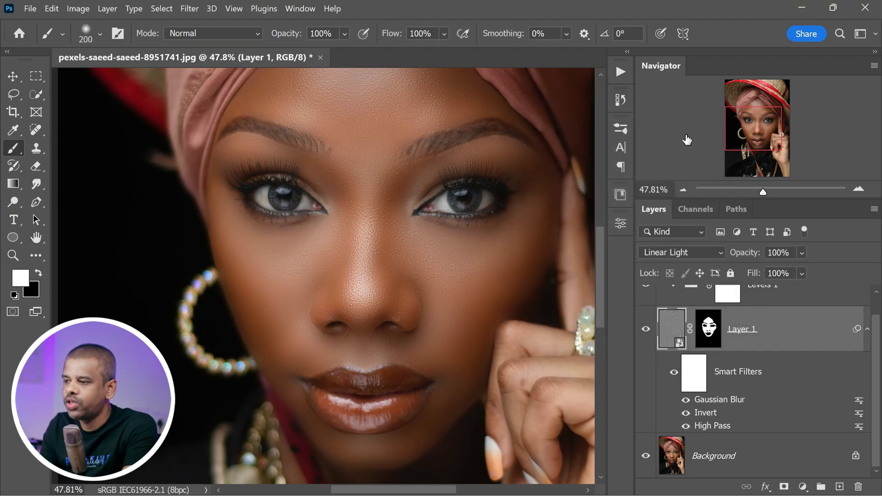
# - Compare the original and retouched portrait by repeatedly showing the Background layer alone and restoring the other layers
pyautogui.keyDown('alt'); pyautogui.click(647, 456); pyautogui.keyUp('alt')
pyautogui.keyDown('alt'); pyautogui.click(647, 456); pyautogui.keyUp('alt')
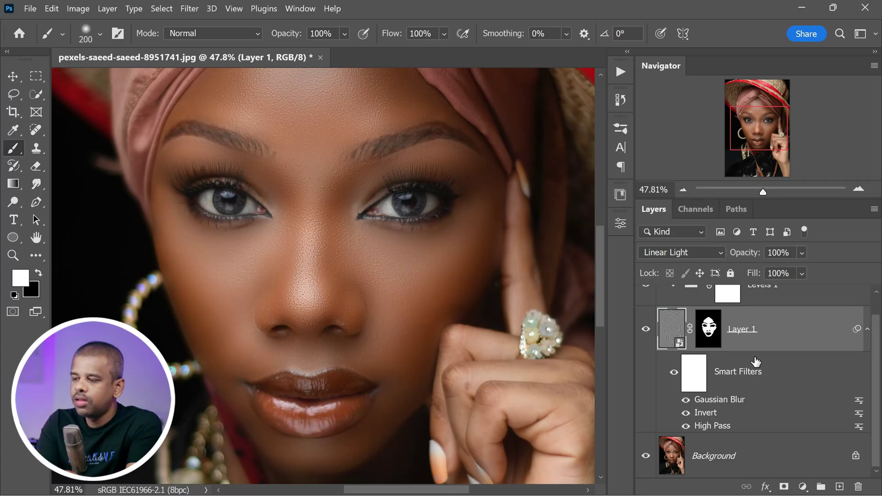
pyautogui.keyDown('alt'); pyautogui.click(645, 456); pyautogui.keyUp('alt')
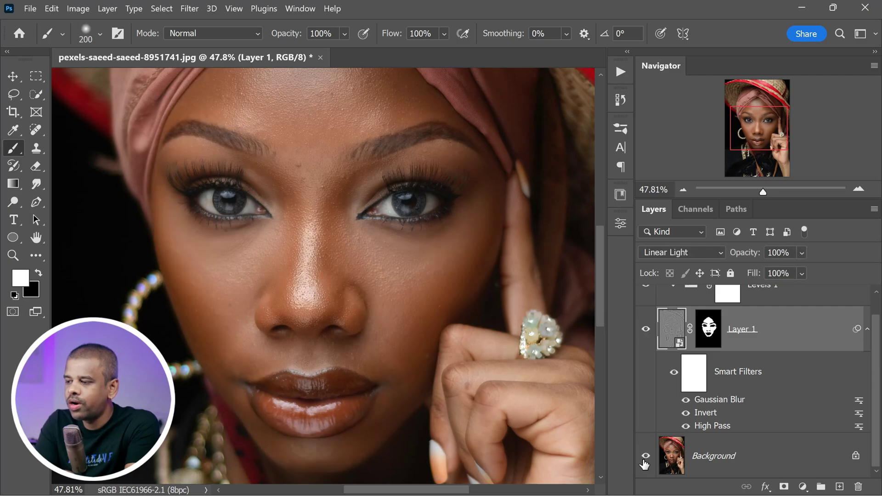
pyautogui.keyDown('alt'); pyautogui.click(646, 456); pyautogui.keyUp('alt')
pyautogui.keyDown('alt'); pyautogui.click(645, 456); pyautogui.keyUp('alt')
pyautogui.keyDown('alt'); pyautogui.click(646, 456); pyautogui.keyUp('alt')
pyautogui.keyDown('alt'); pyautogui.click(646, 456); pyautogui.keyUp('alt')
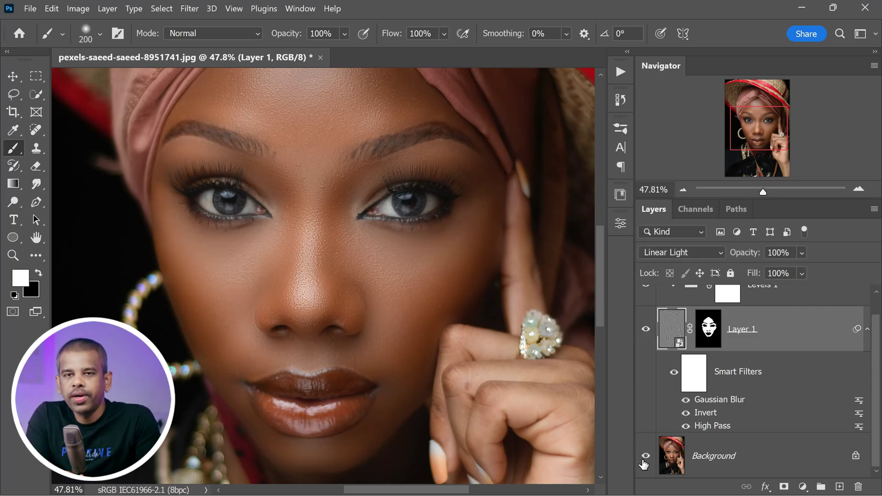
pyautogui.keyDown('alt'); pyautogui.click(646, 456); pyautogui.keyUp('alt')
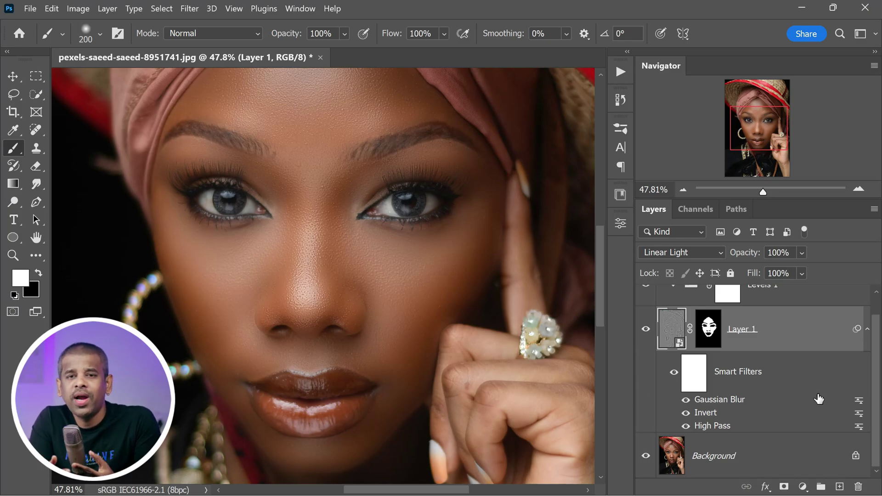
# - Collapse Layer 1's smart filter list and toggle the layer's visibility to compare the skin before and after
pyautogui.click(868, 329)
pyautogui.click(643, 357)
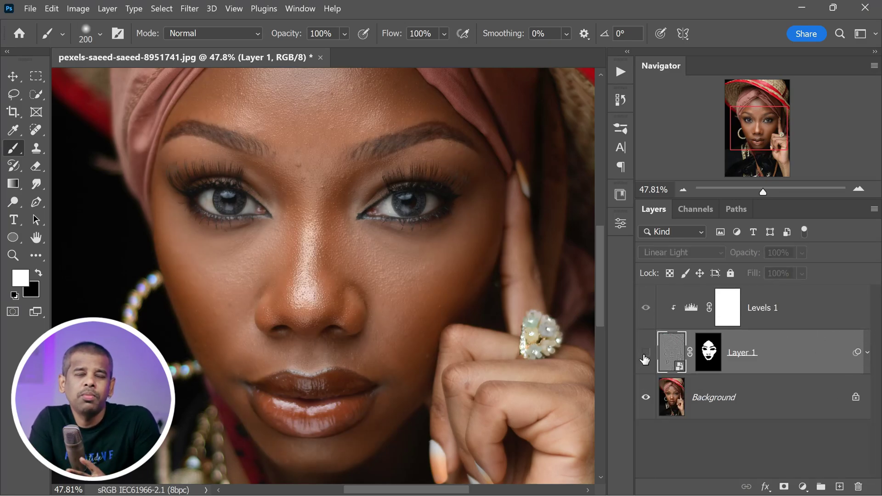
pyautogui.click(644, 357)
pyautogui.click(644, 357)
pyautogui.click(645, 357)
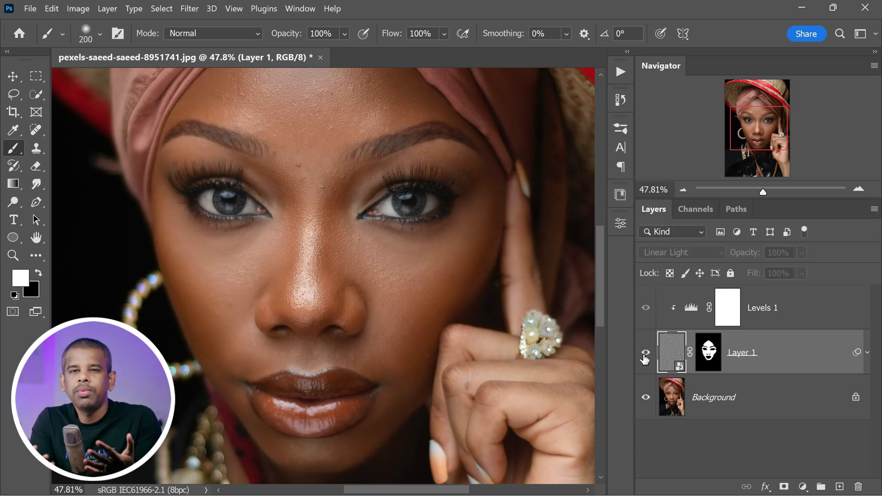